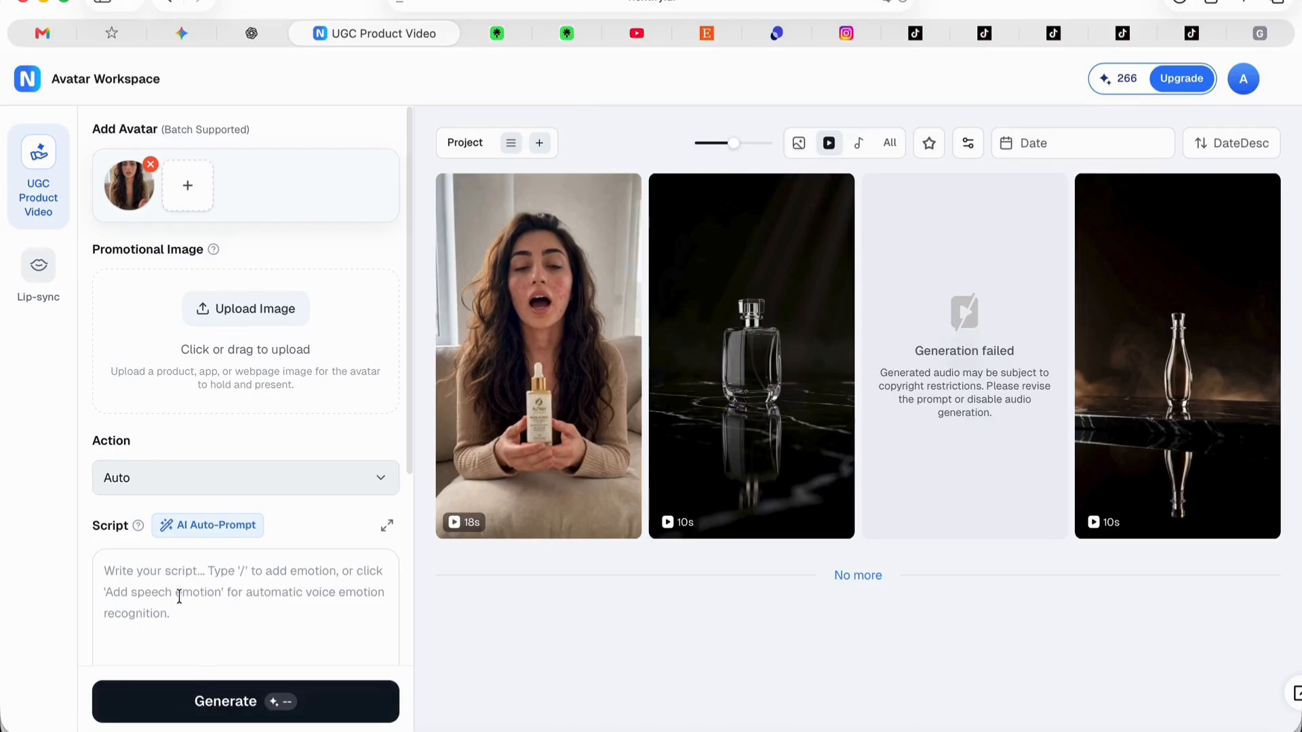
# Upload Image AiNur Skin care promo.png from the Nextify folder as the promotional image.
pyautogui.click(257, 313)
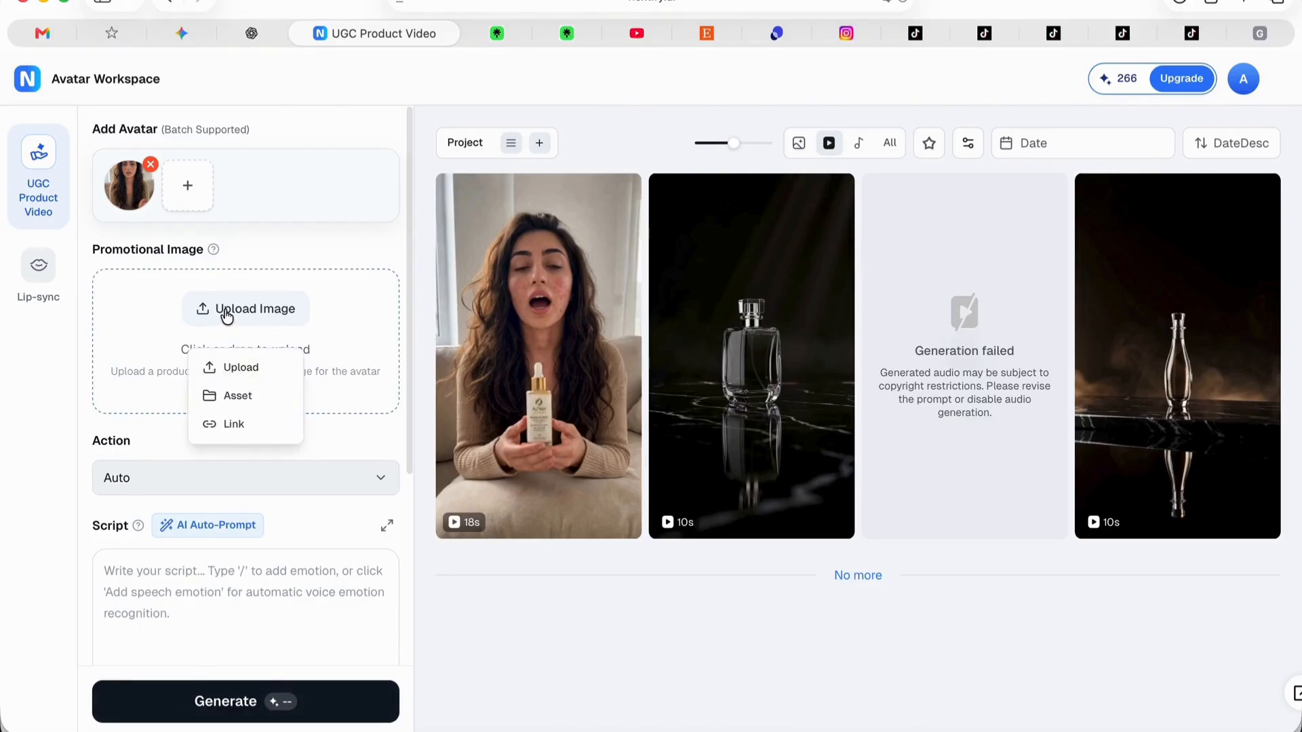
pyautogui.click(232, 373)
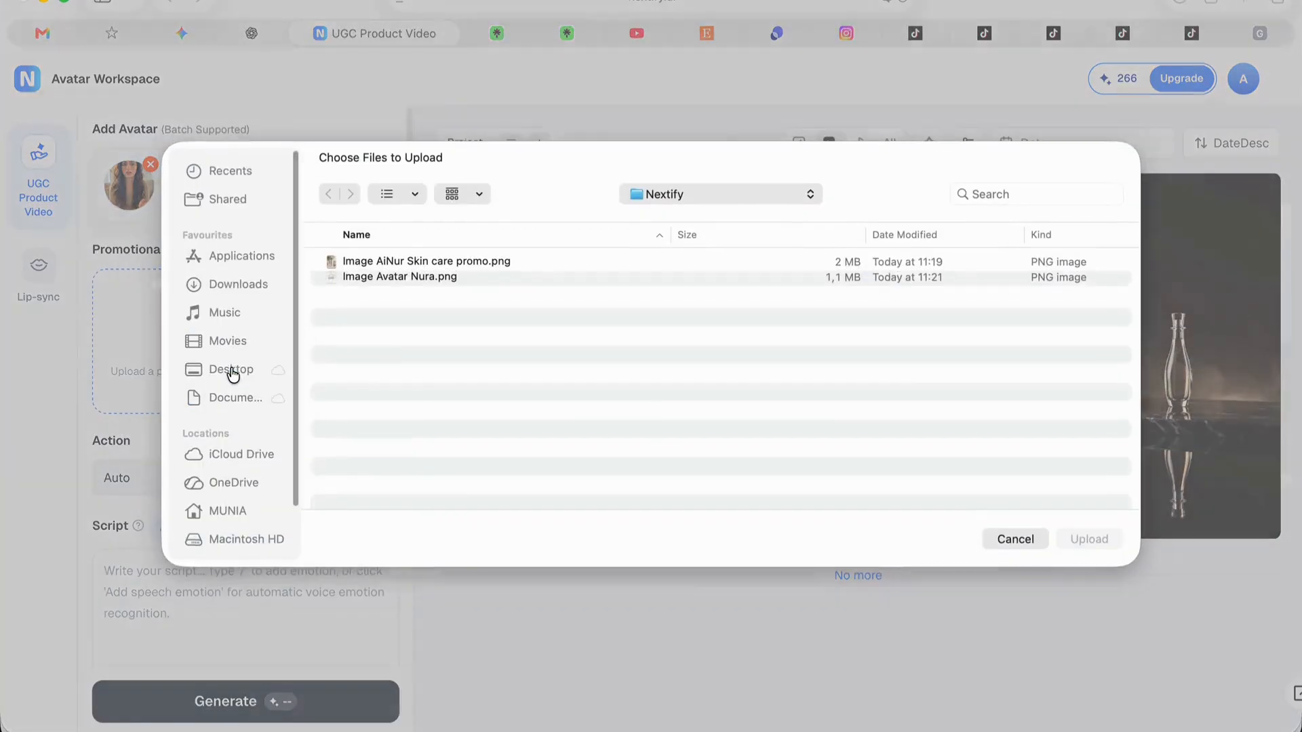
pyautogui.doubleClick(399, 262)
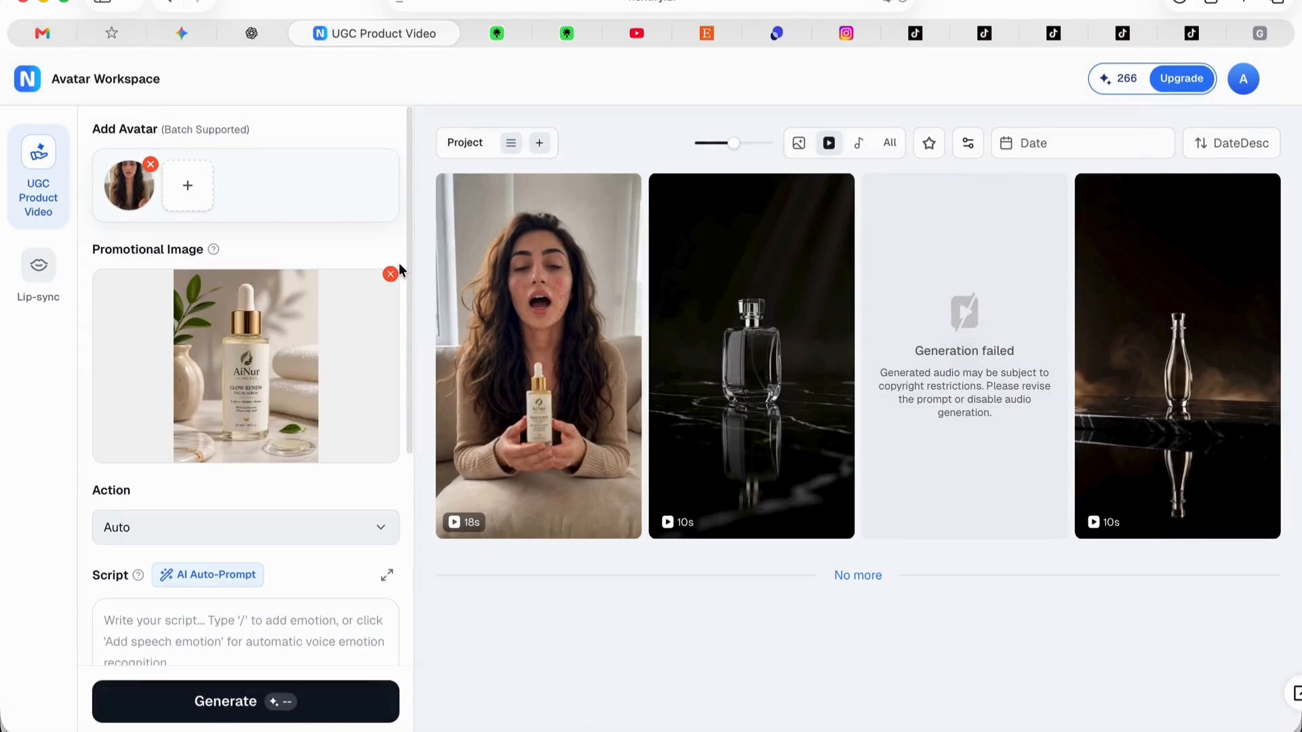
# Generate the voice and avatar video from a script about AiNur Glow Renew Facial Serum's light feel, niacinamide and hyaluronic acid.
pyautogui.scroll(-3, 398, 264)
pyautogui.click(102, 429)
pyautogui.write("I've been using AiNur Glow Renew Facial Serum... and I really love how light it feels on my skin... It contains niacinamide and hyaluronic acid... helping to hydrate the skin and leave it looking fresh and radiant... It absorbs beautifully... without feeling heavy... Simple skincare... with a premium feel.")
pyautogui.click(159, 571)
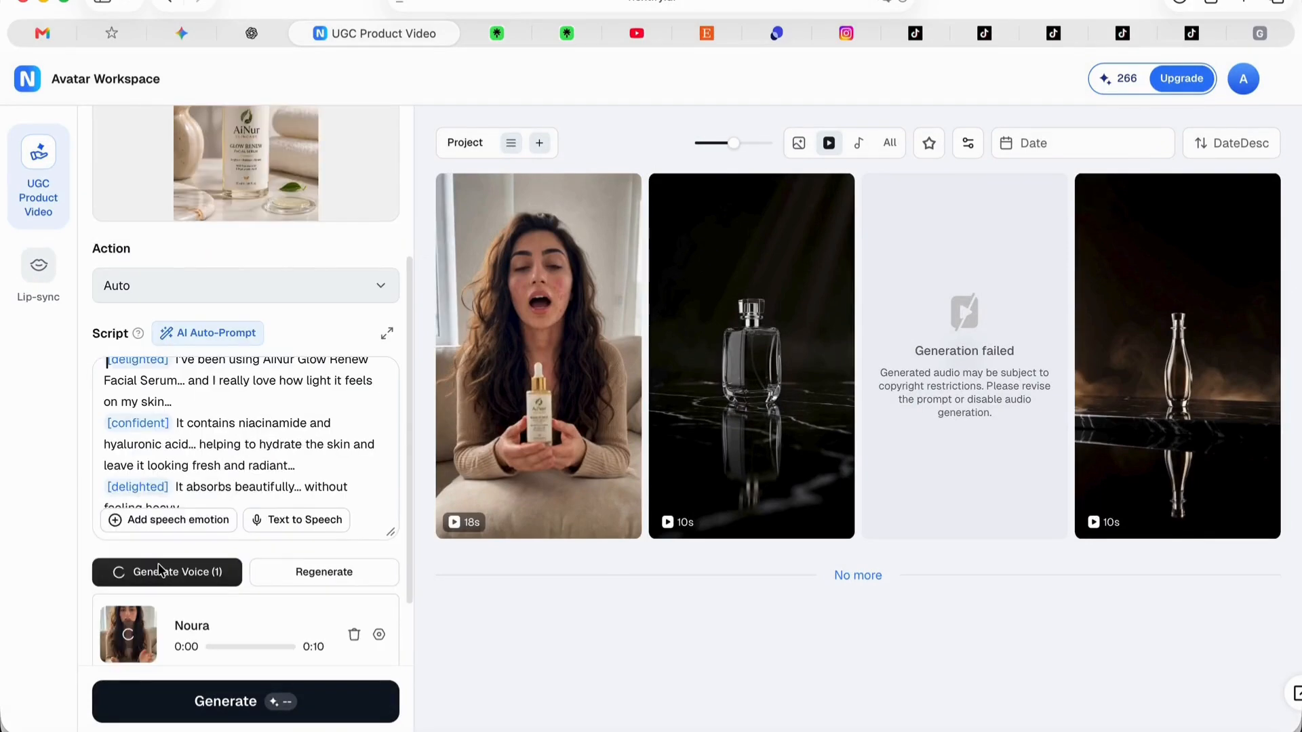
pyautogui.click(209, 705)
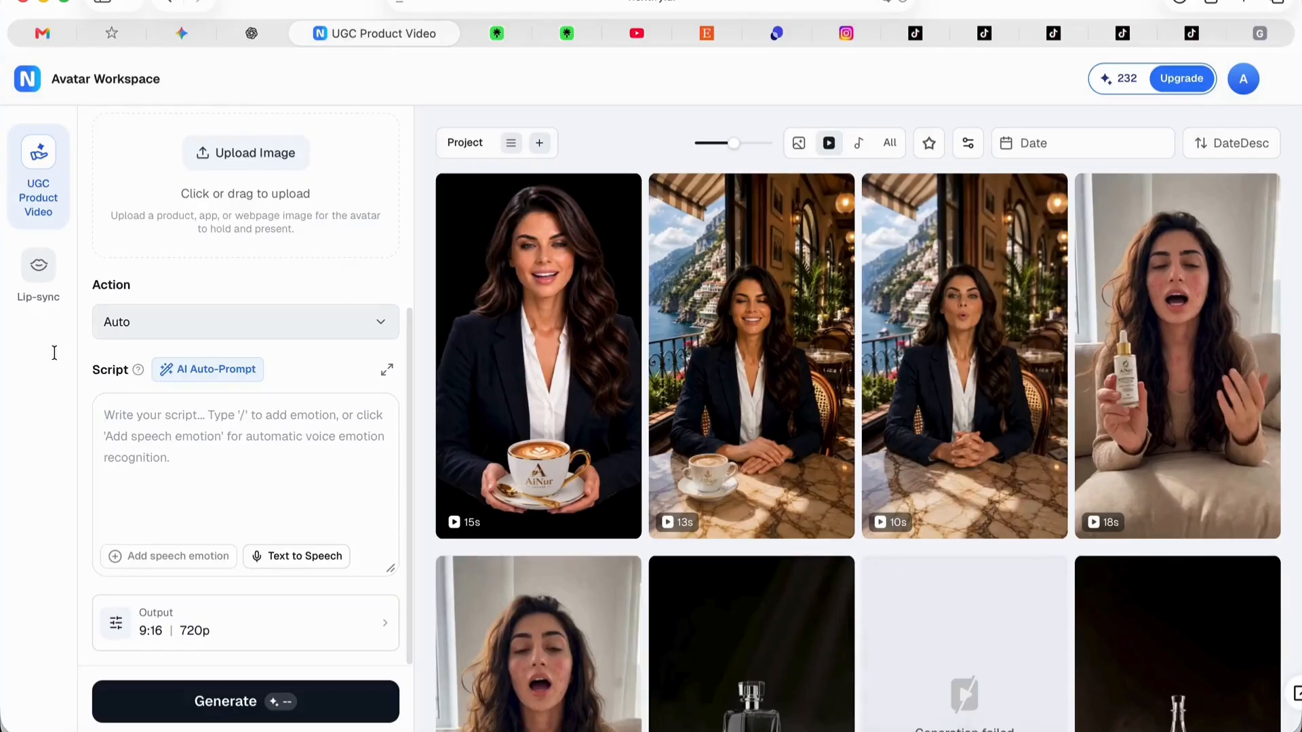
# Start a new UGC Product Video, create an avatar named AiNur from the uploaded clone photo and confirm its use.
pyautogui.click(30, 83)
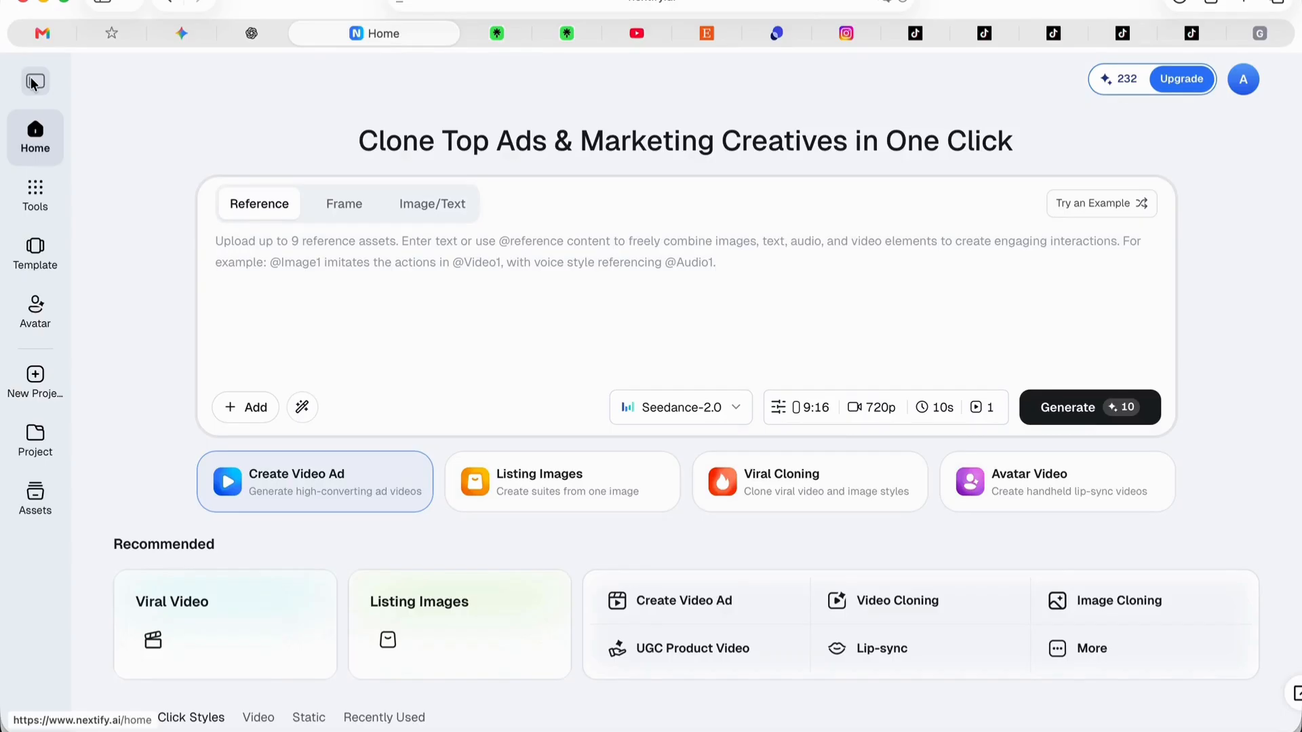
pyautogui.click(675, 652)
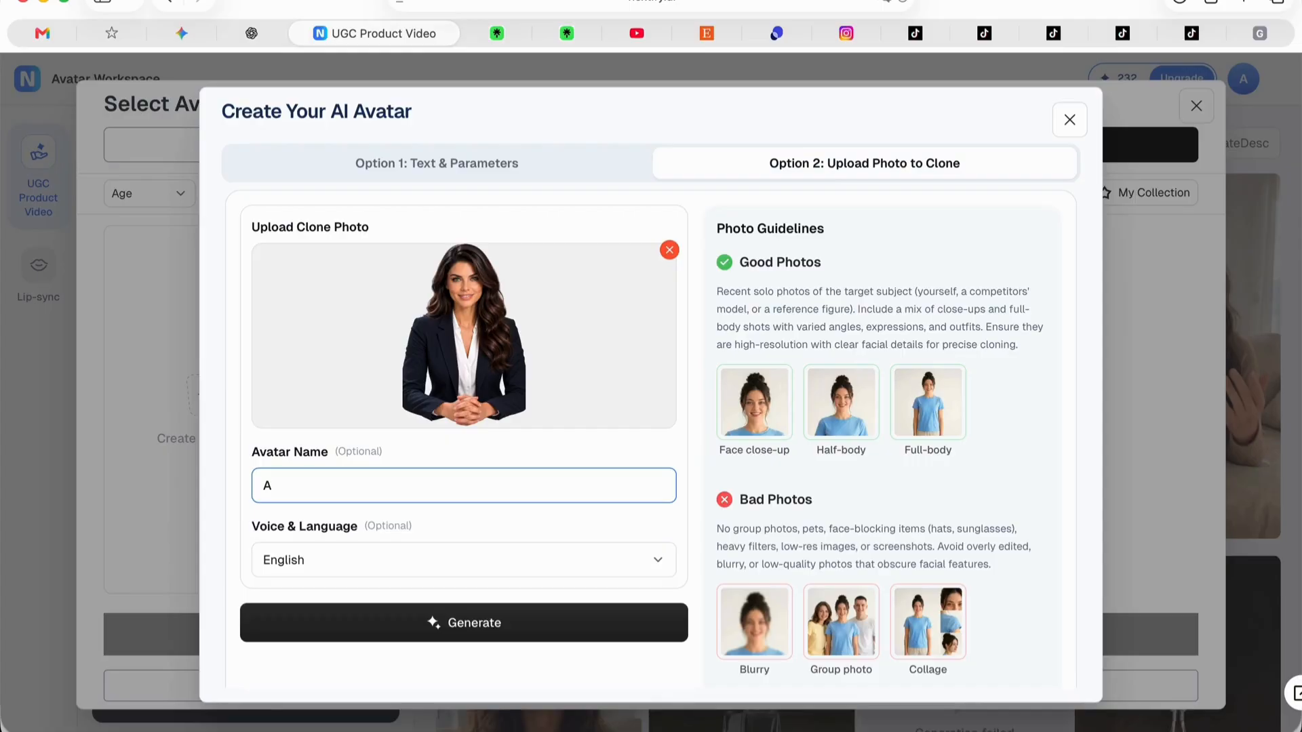
pyautogui.write('iNu')
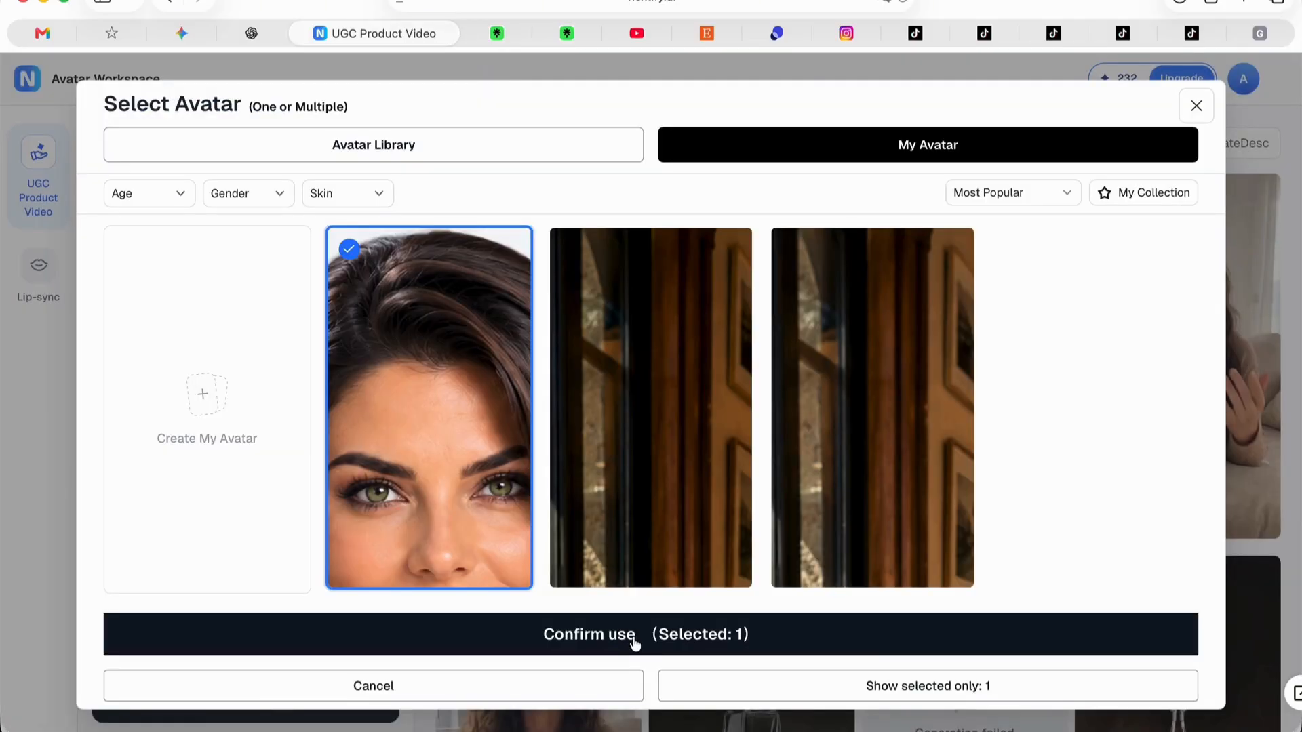
pyautogui.click(623, 634)
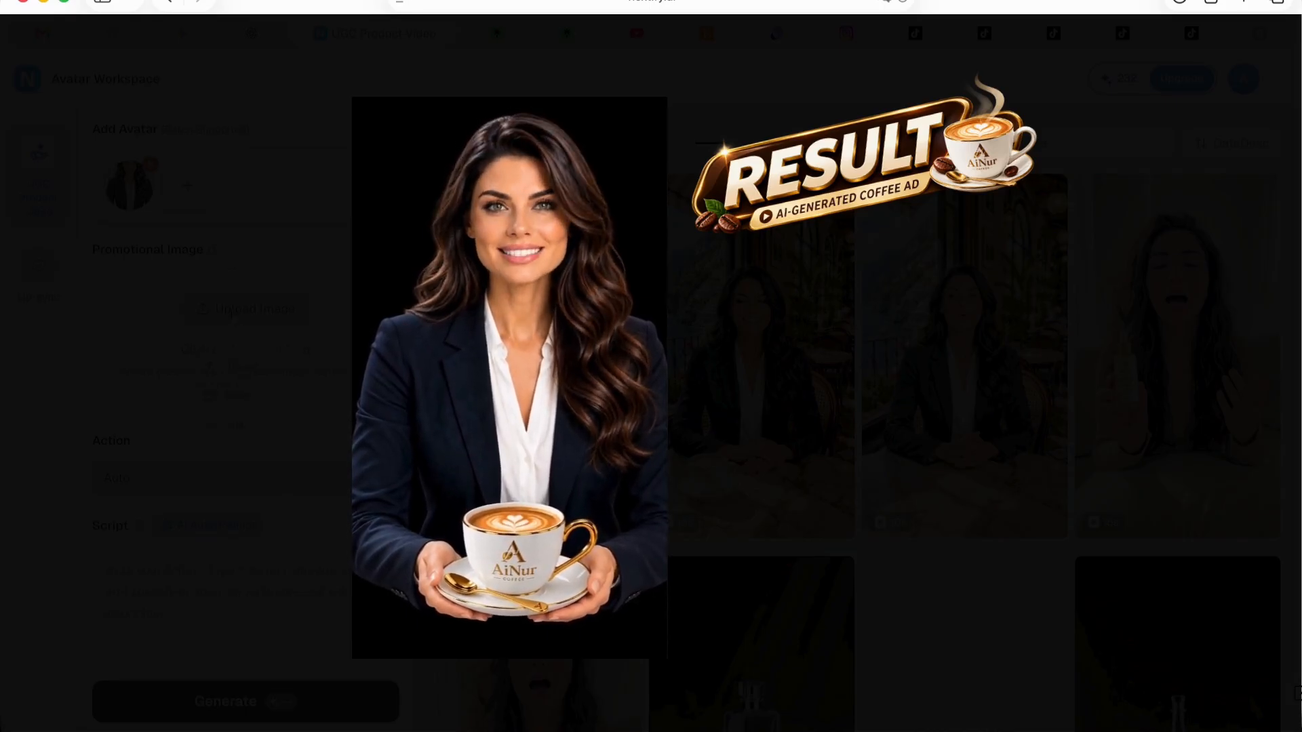
# Add the AiNur coffee cup as the promotional image and generate the voice for the pasted AiNur Coffee script.
pyautogui.click(232, 313)
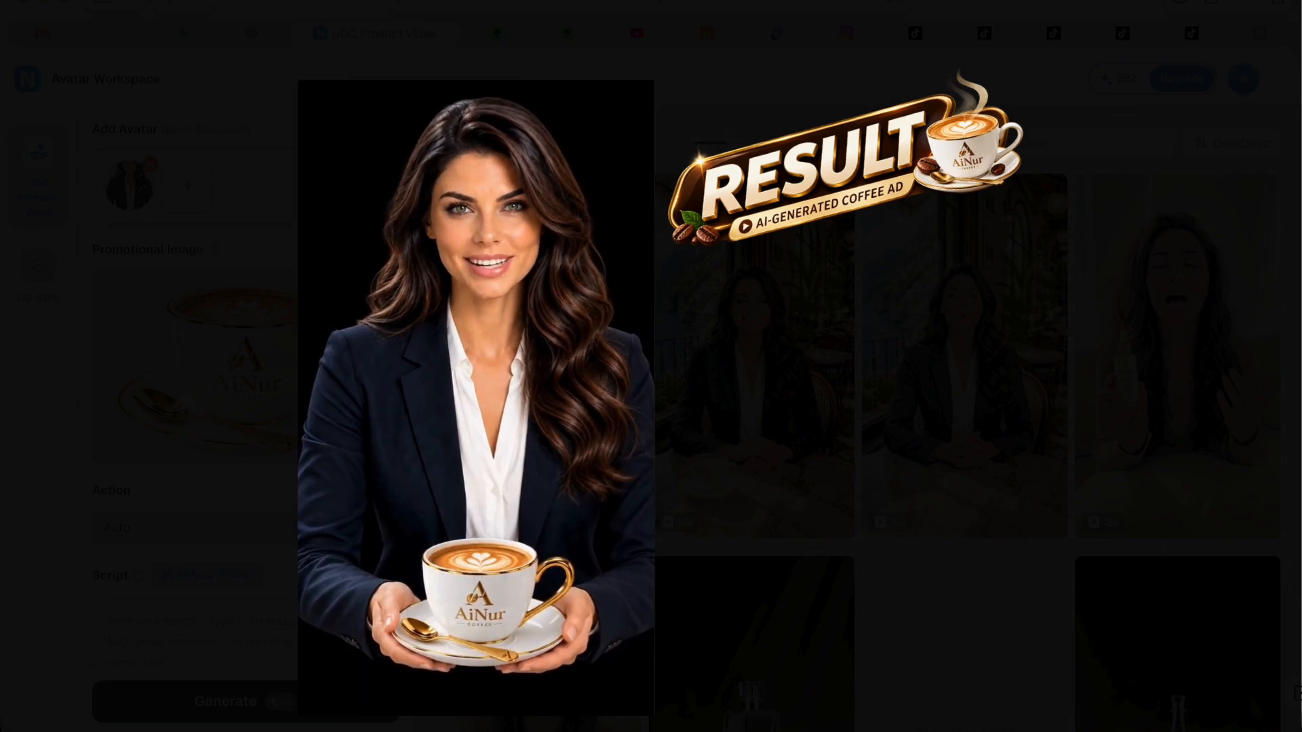
pyautogui.scroll(-4, 91, 380)
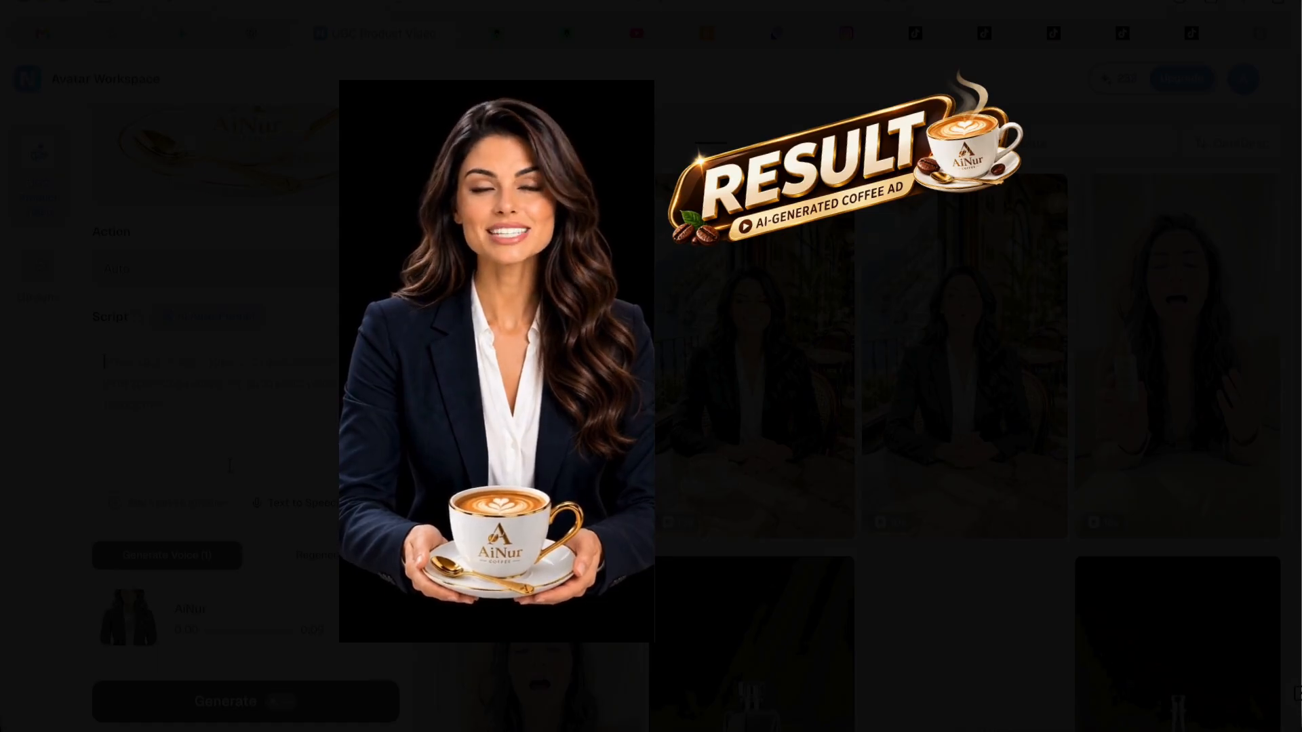
pyautogui.hotkey('ctrl', 'v')
pyautogui.scroll(-1, 342, 502)
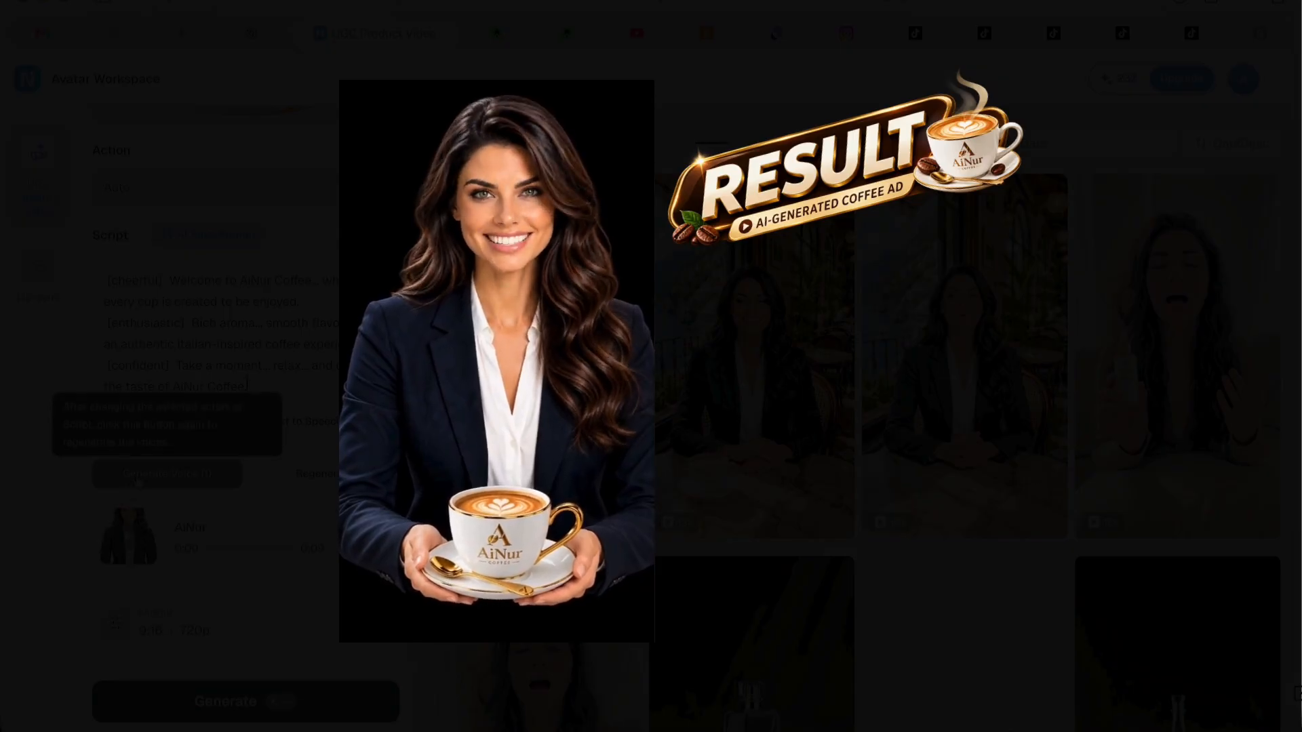
pyautogui.click(138, 479)
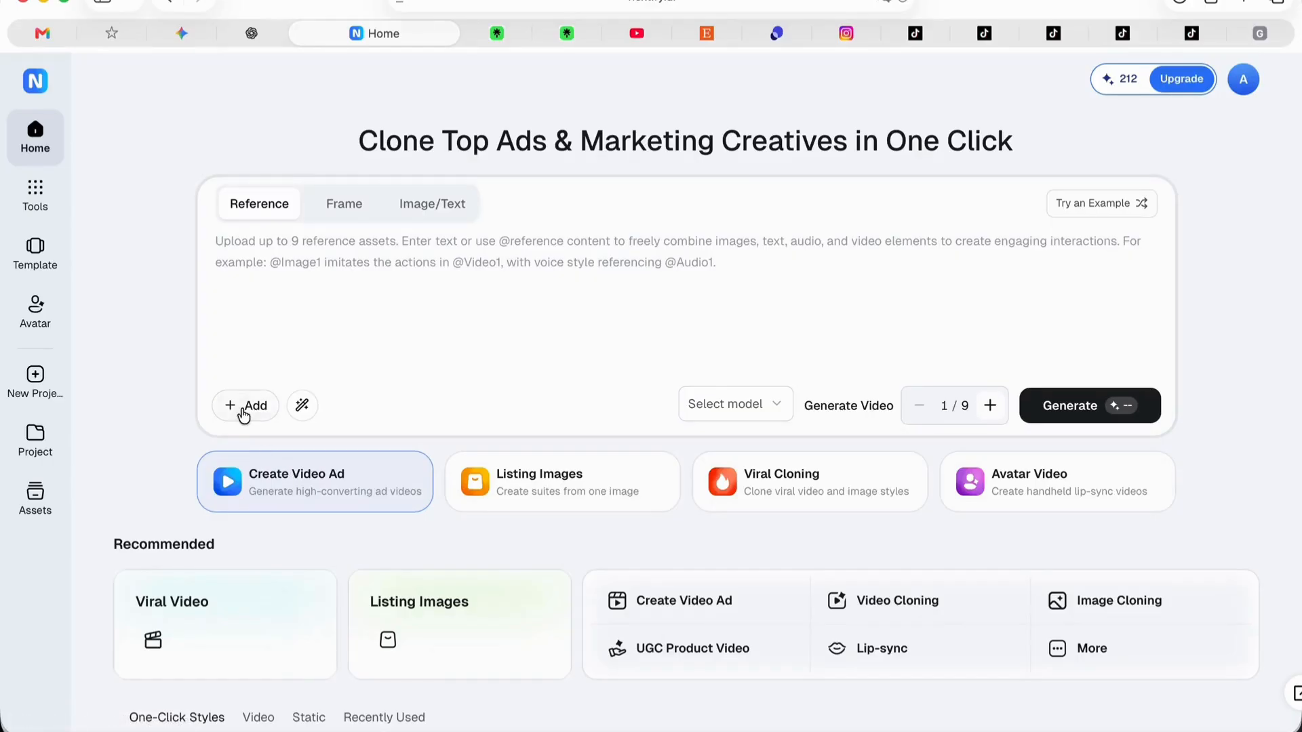
# Add the audio file VoiceOver Coffee.mp3 as a reference asset for a new video ad.
pyautogui.click(241, 410)
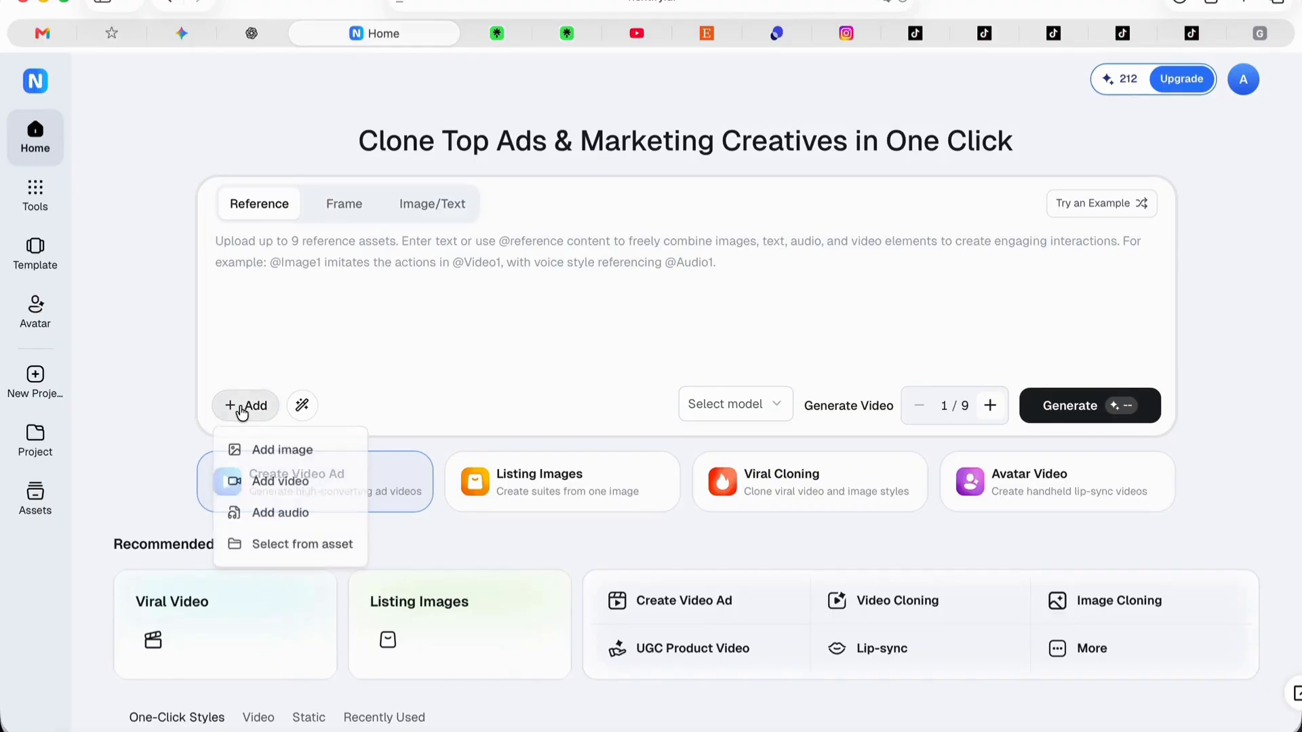
pyautogui.click(270, 512)
pyautogui.doubleClick(395, 375)
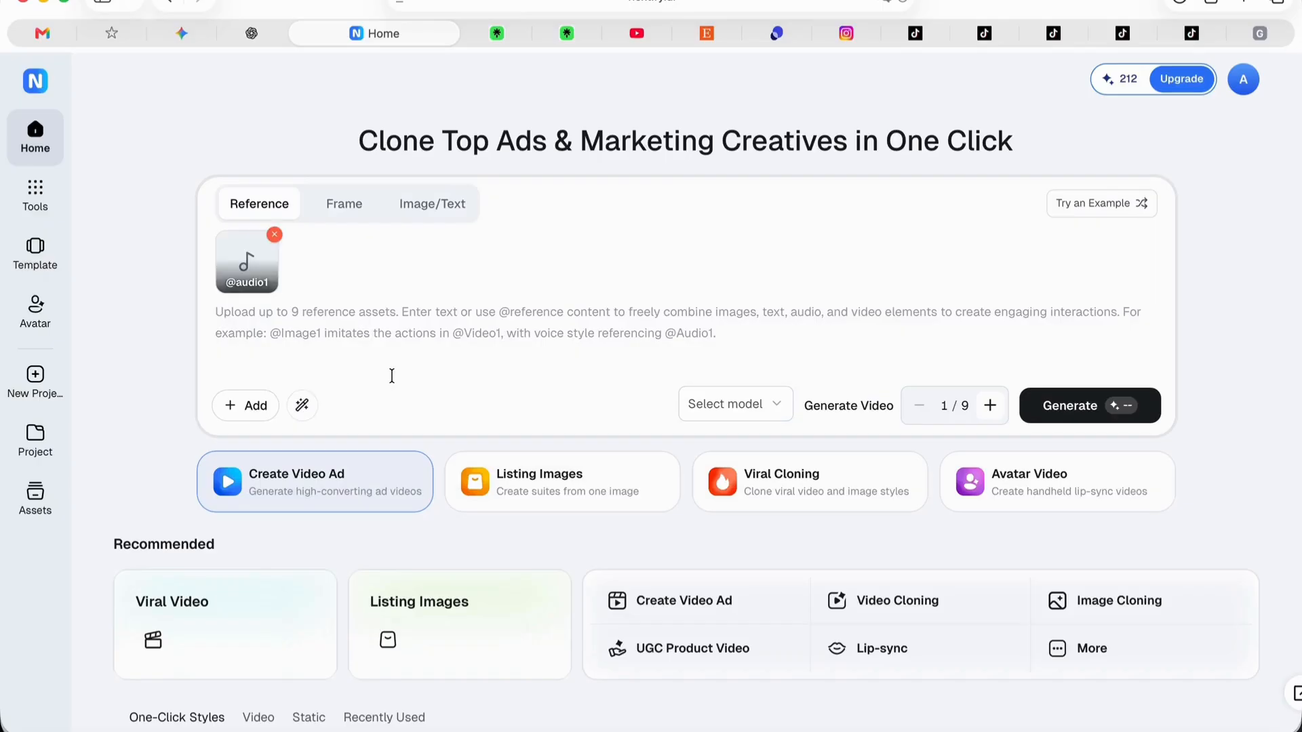
# Add Image Cup Coffee.png and Image AiNur In cafeteria.png as reference images for the video ad.
pyautogui.click(246, 405)
pyautogui.click(278, 449)
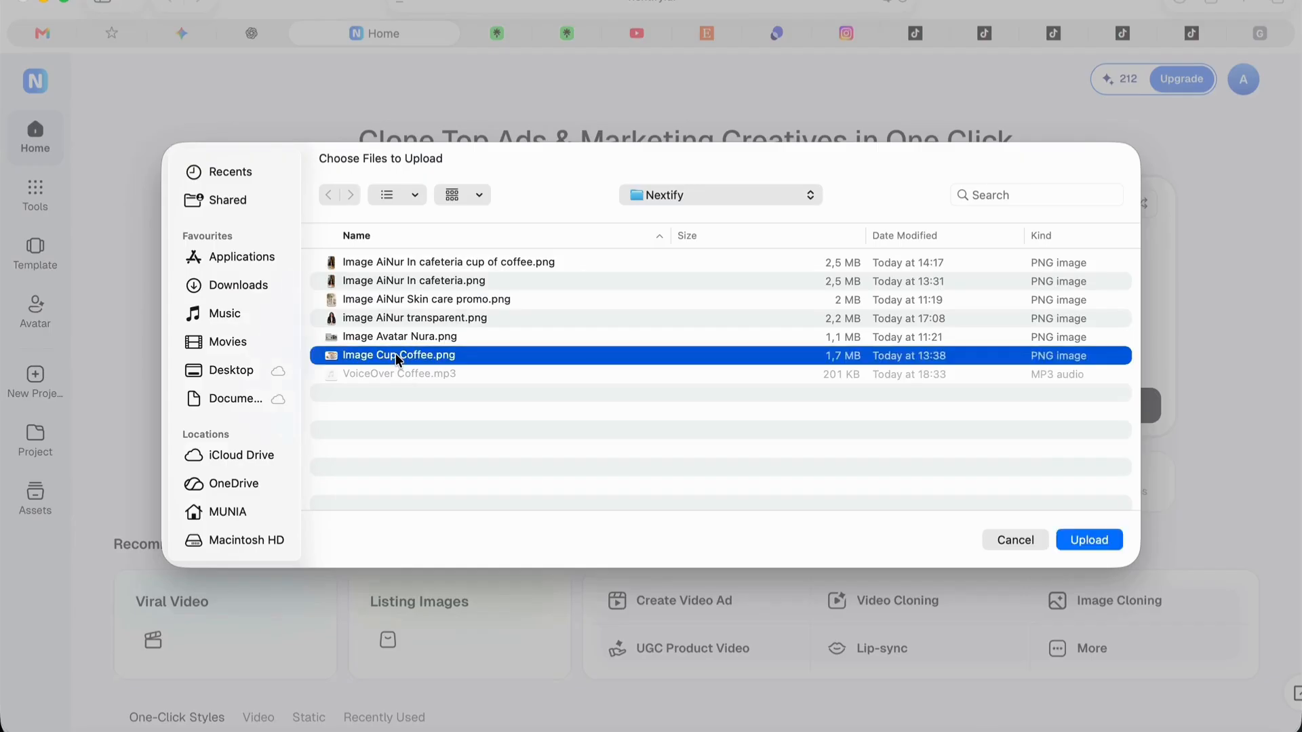
pyautogui.doubleClick(396, 352)
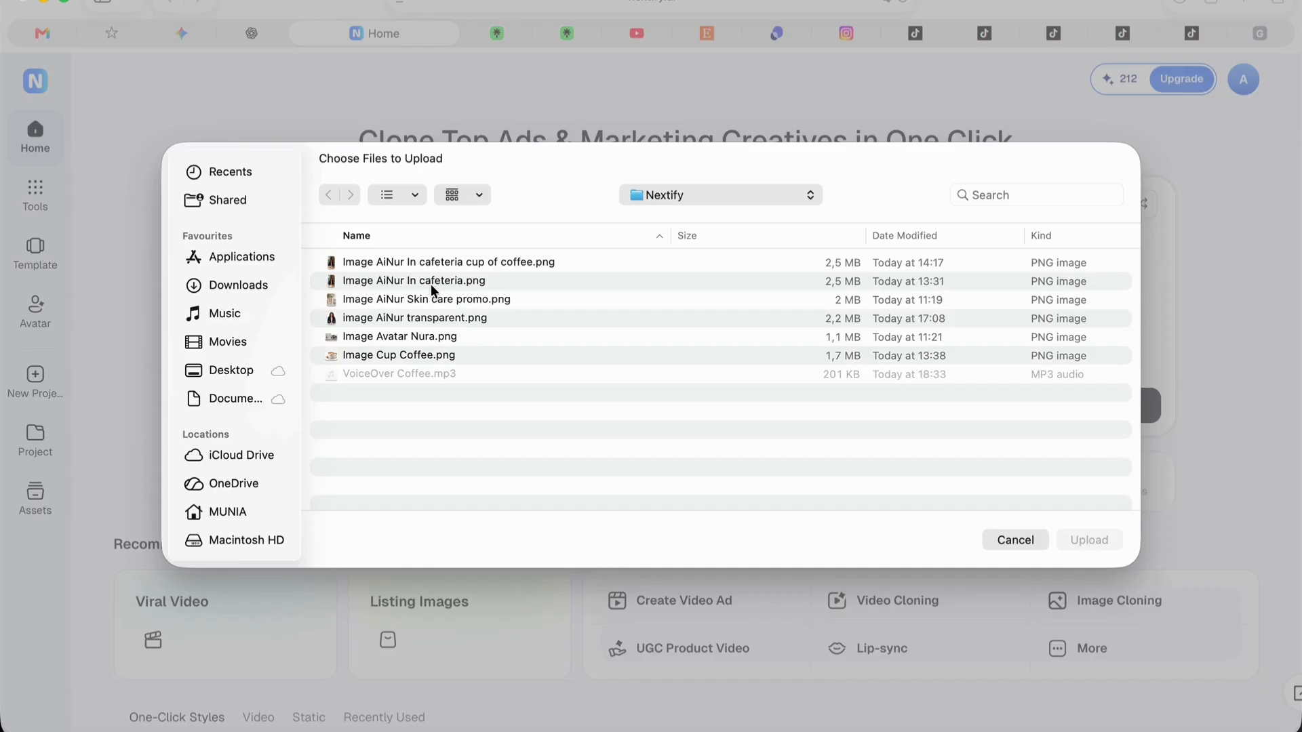
pyautogui.doubleClick(430, 284)
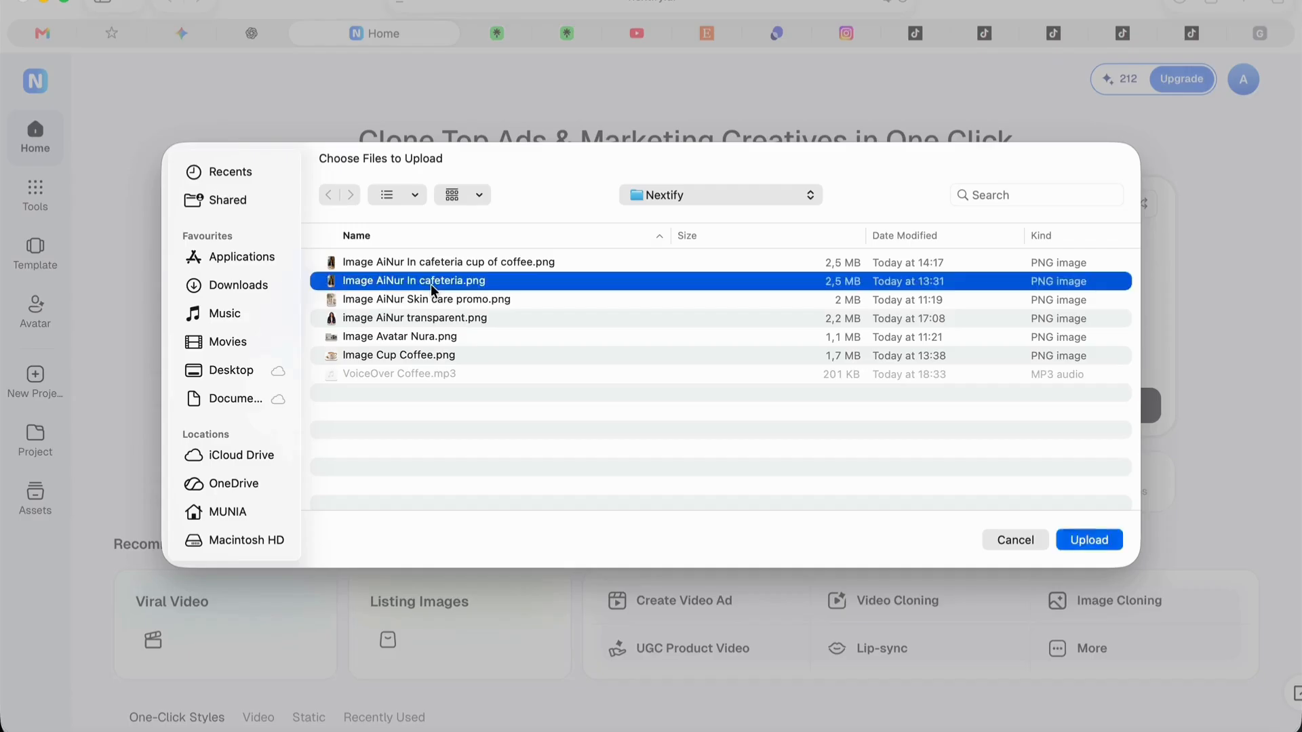
pyautogui.write('Create a premium coffee advertisement using @image1 as the main scene. Place the AiNur Coffee cup from @image2 naturally on the table. Use @audio1 for the spoken audio and synchronize the presenter’s lip movements with the audio. Maintain the café setting, natural eye contact, a warm friendly expression, and subtle professional movement.')
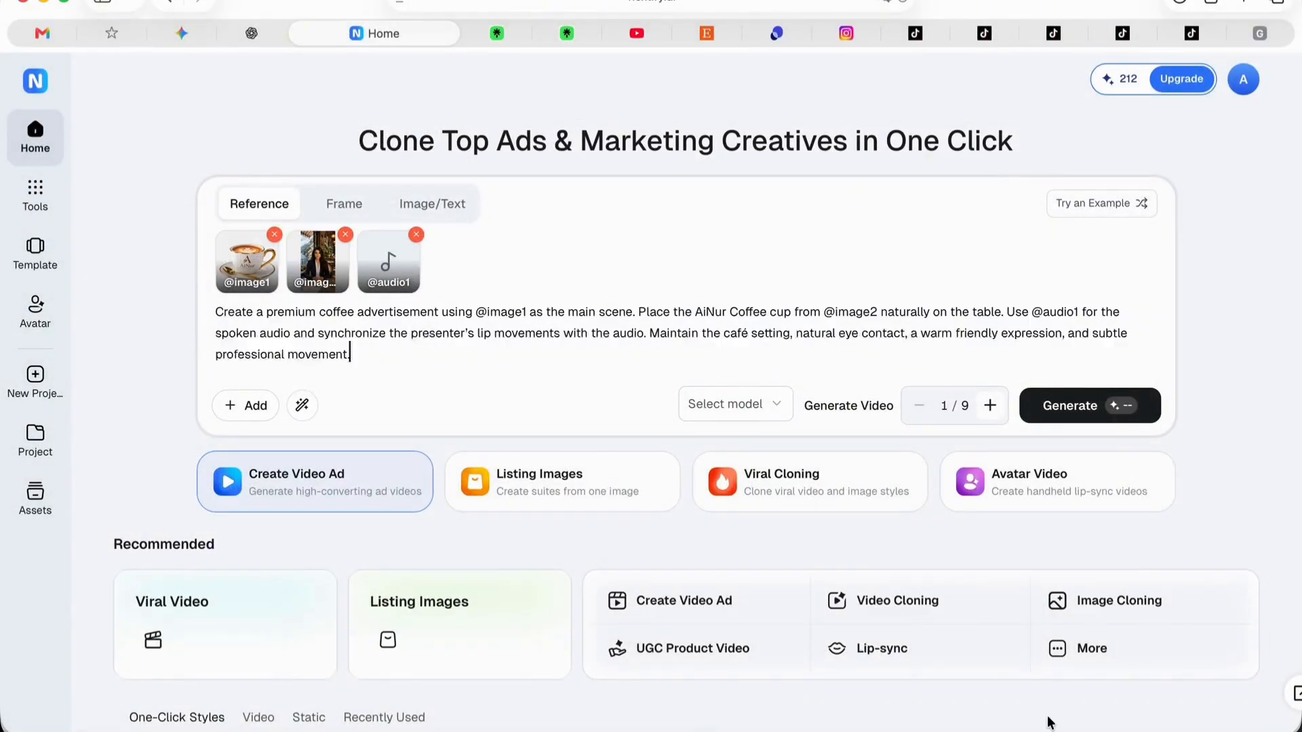
pyautogui.click(1066, 407)
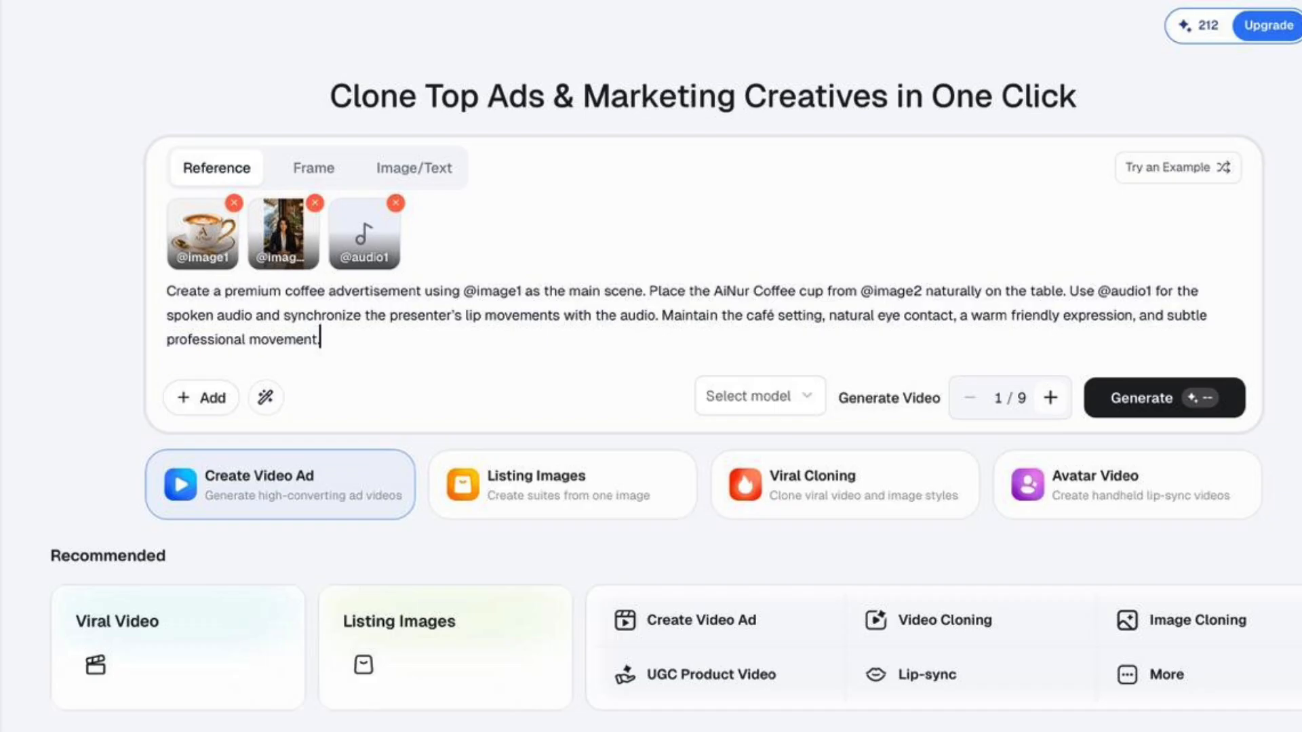
pyautogui.click(1138, 399)
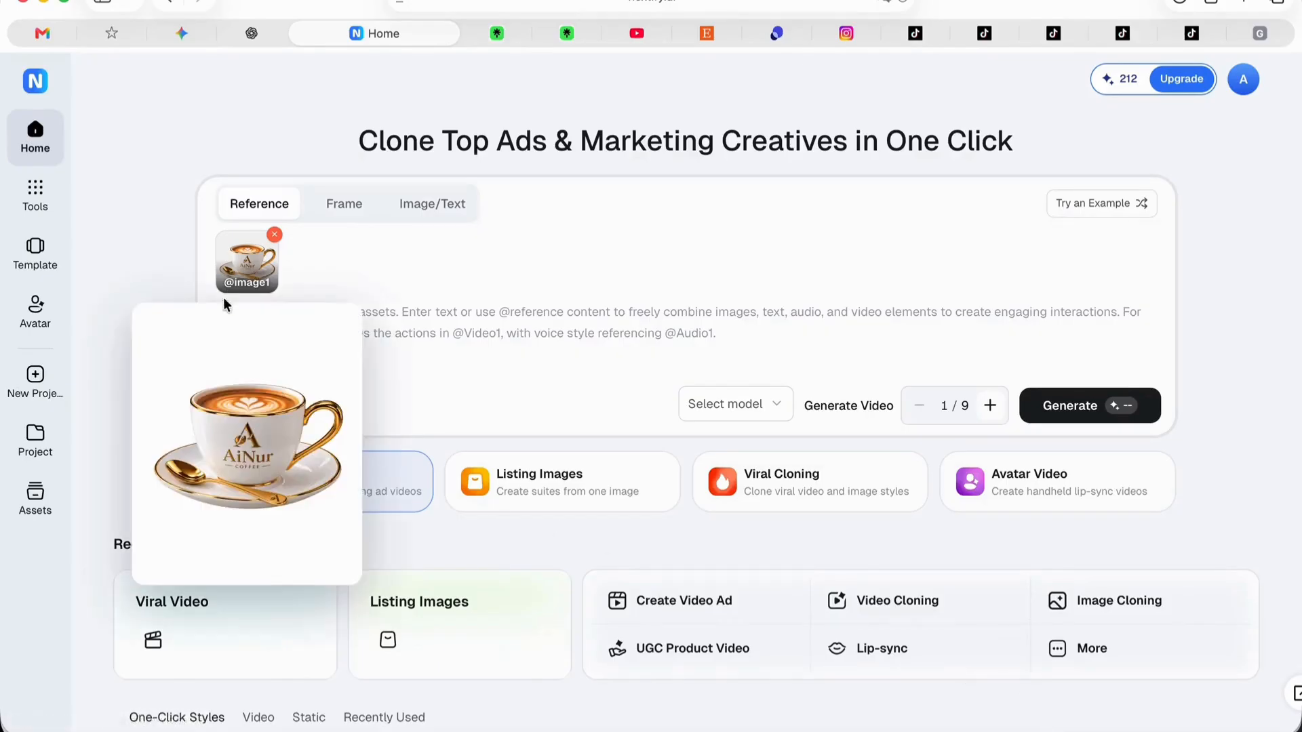
# Try to generate "Create an elegant premium coffee advertisement featuring this coffee cup in a luxury Italian-style seaside café.".
pyautogui.click(217, 314)
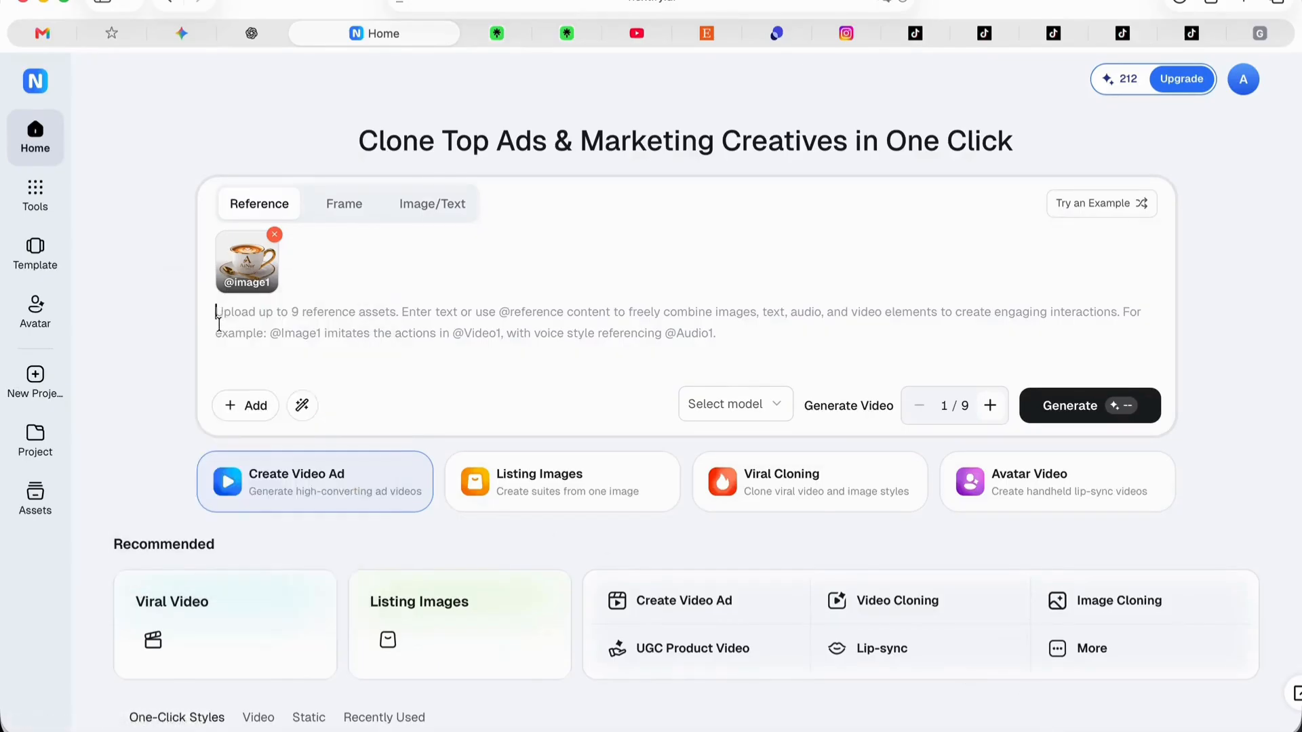
pyautogui.write('Create an elegant premium coffee advertisement featuring this coffee cup in a luxury Italian-style seaside café.')
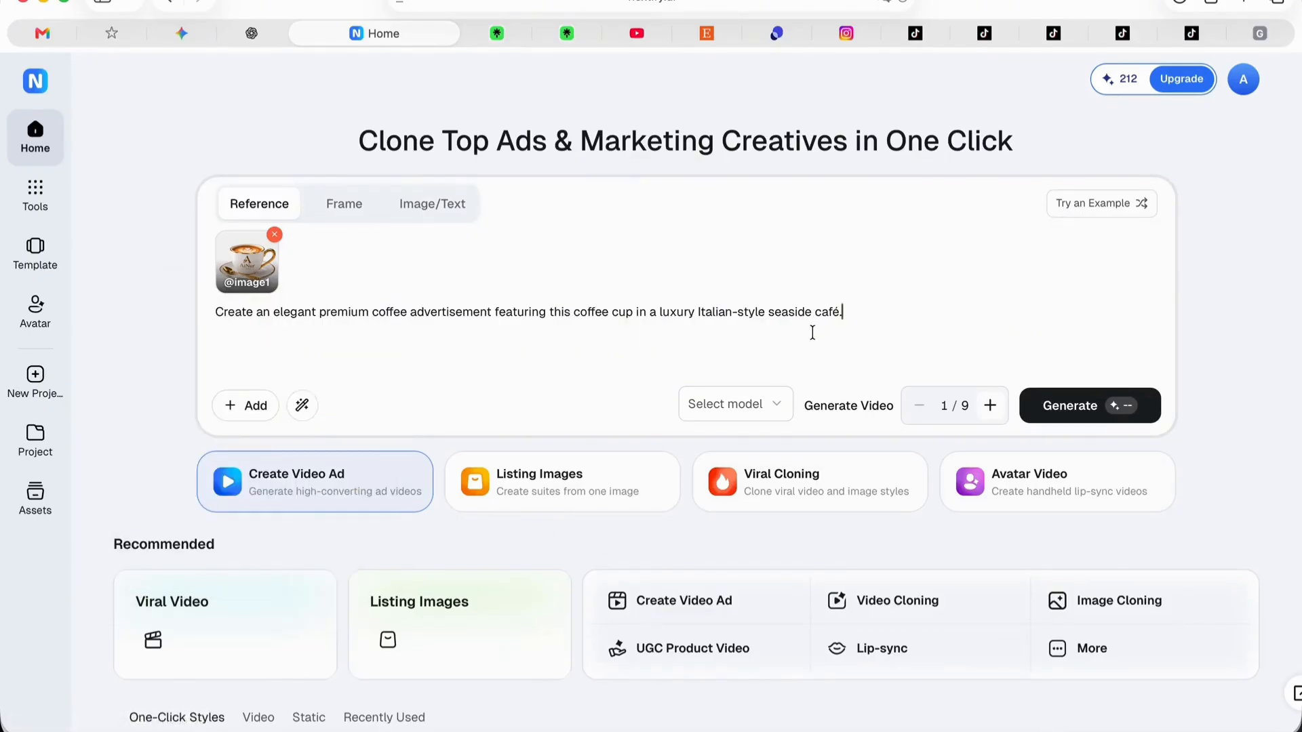
pyautogui.click(1070, 407)
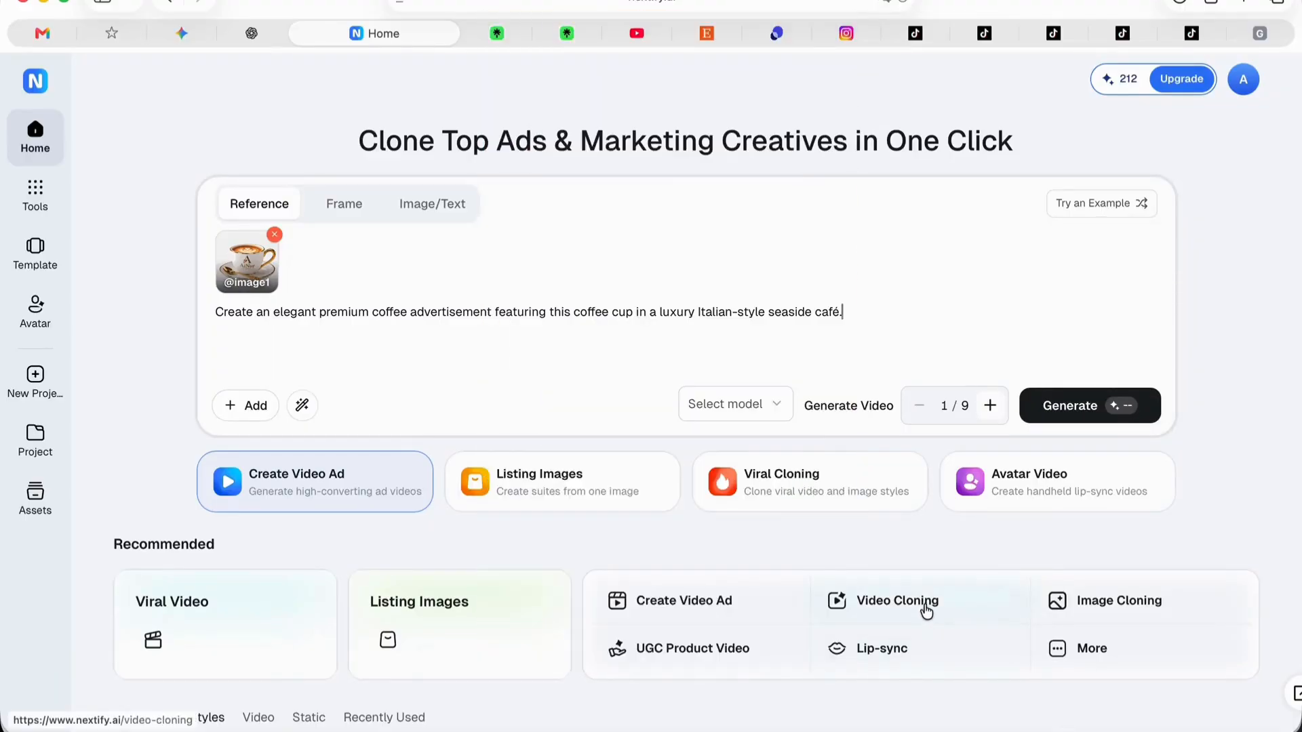
# Remove the coffee cup reference image and clear the prompt text.
pyautogui.click(274, 236)
pyautogui.hotkey('ctrl', 'a')
pyautogui.press('BackSpace')
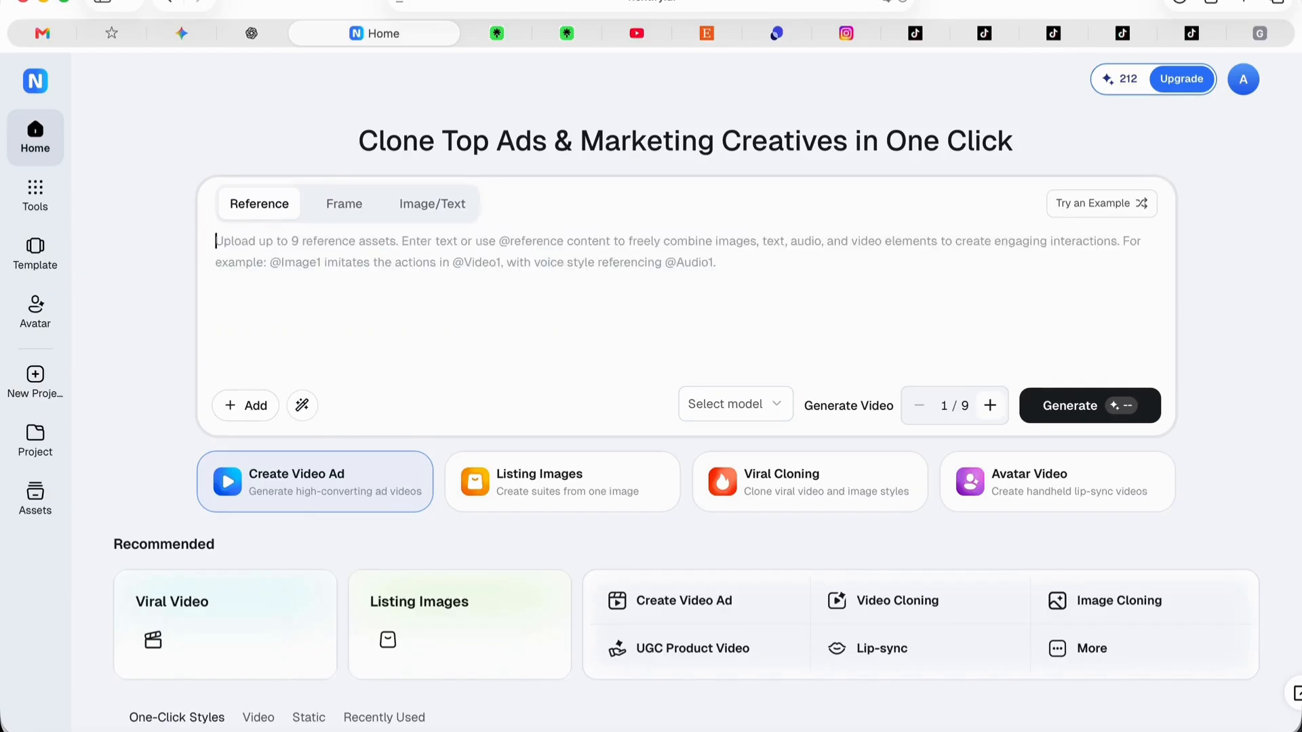
pyautogui.hotkey('ctrl', 'z')
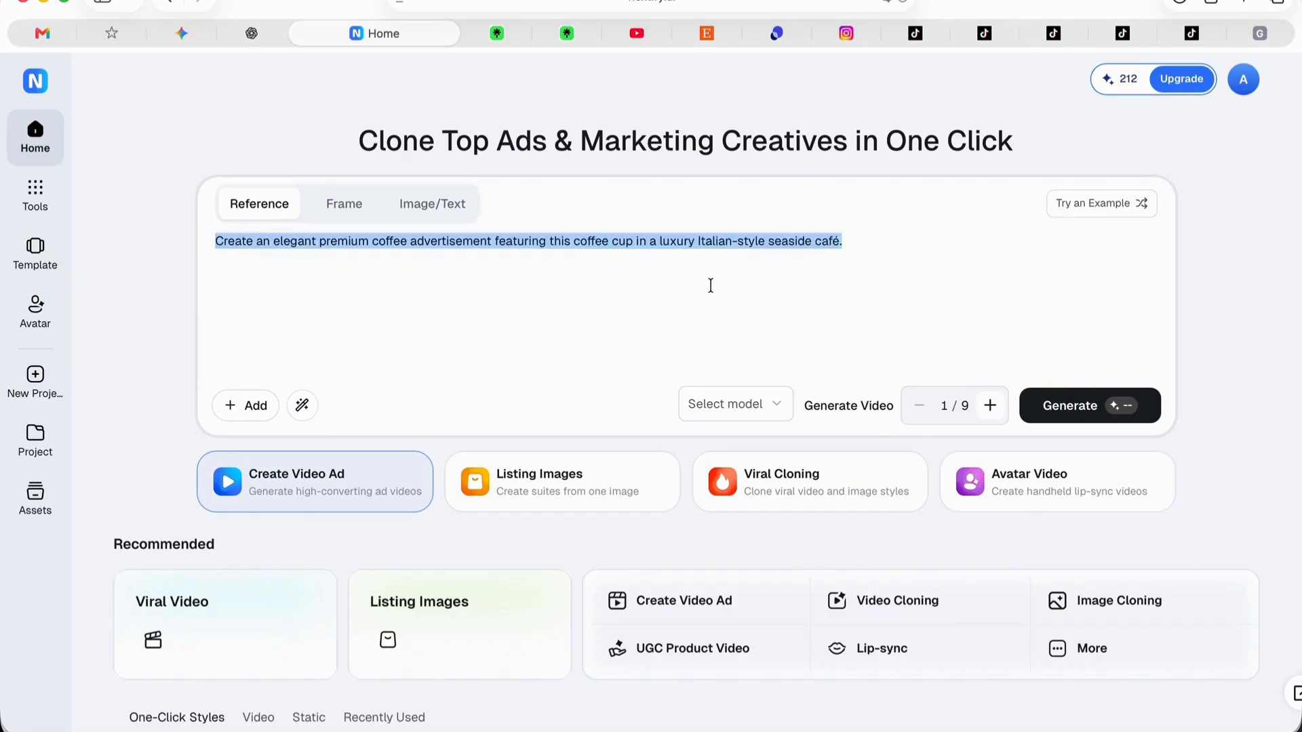
pyautogui.press('BackSpace')
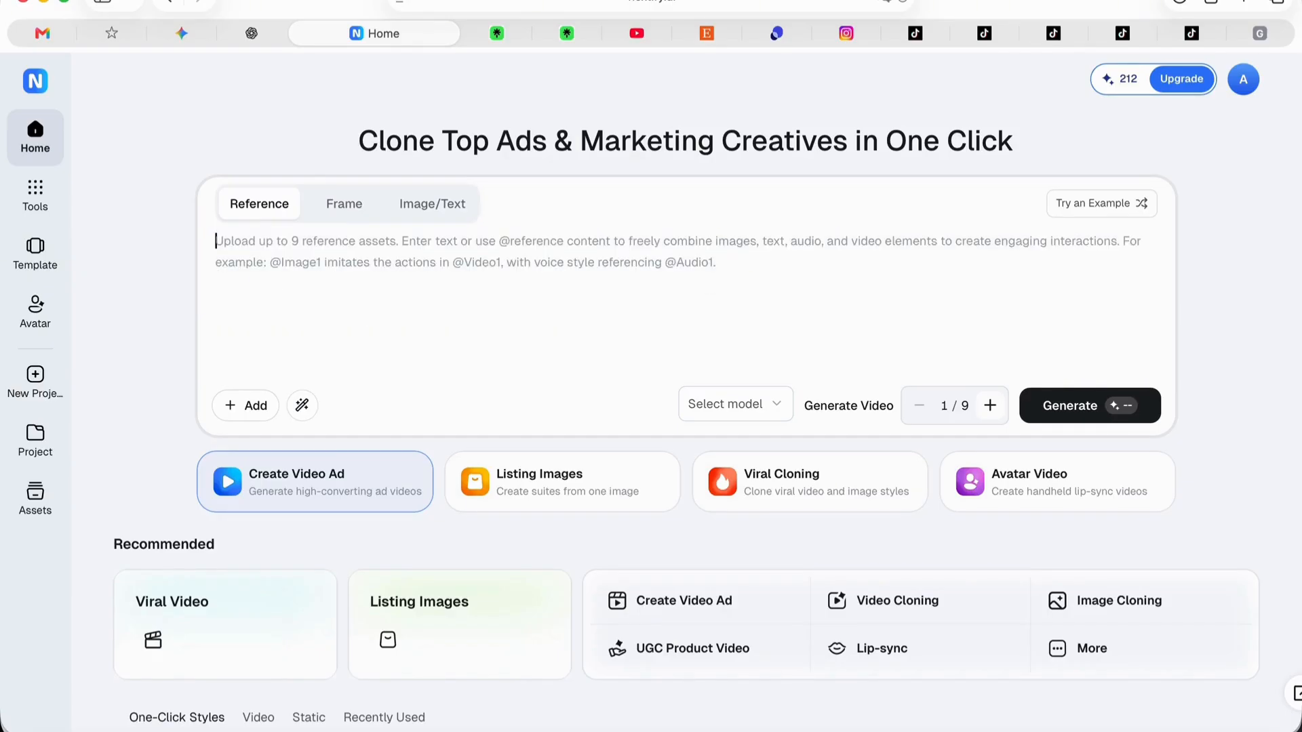
# Try to generate from the prompt "Create a short premium coffee advertisement in an elegant Italian-style seaside café.".
pyautogui.write('Create a short premium coffee advertisement in an elegant Italian-style seaside café.')
pyautogui.click(1076, 404)
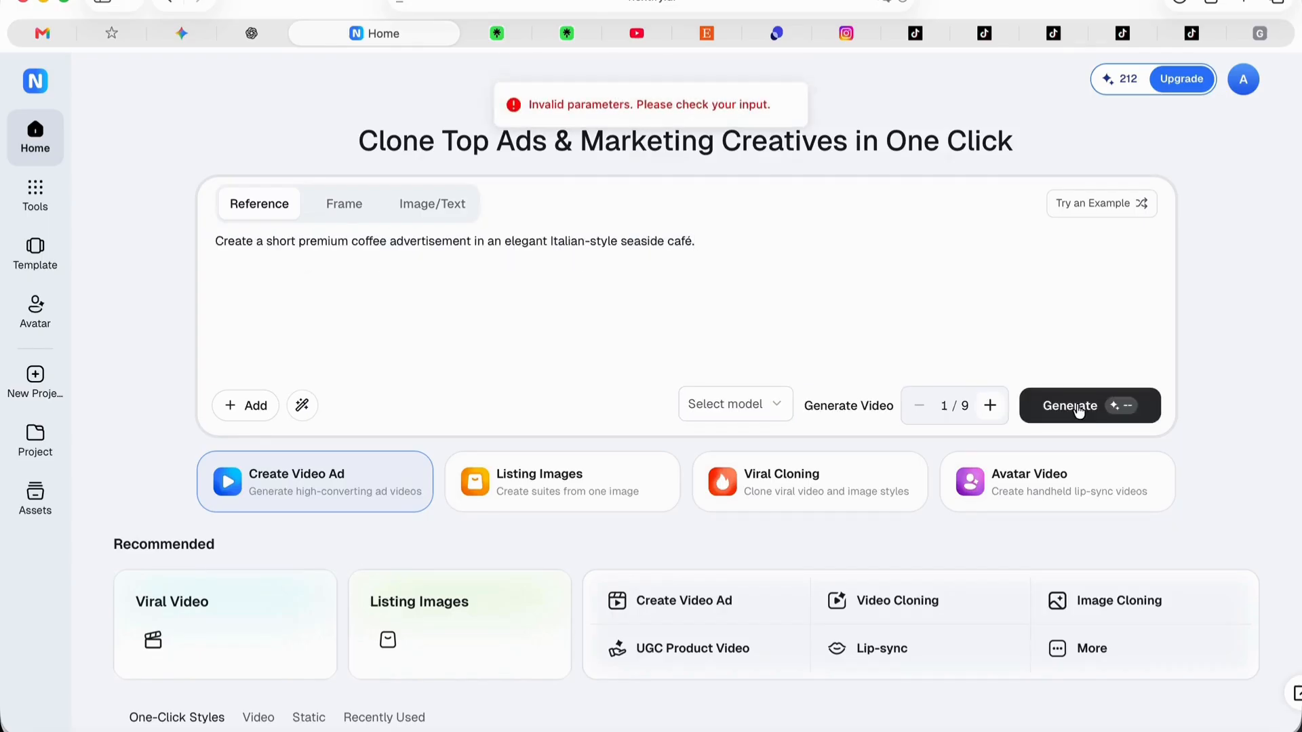